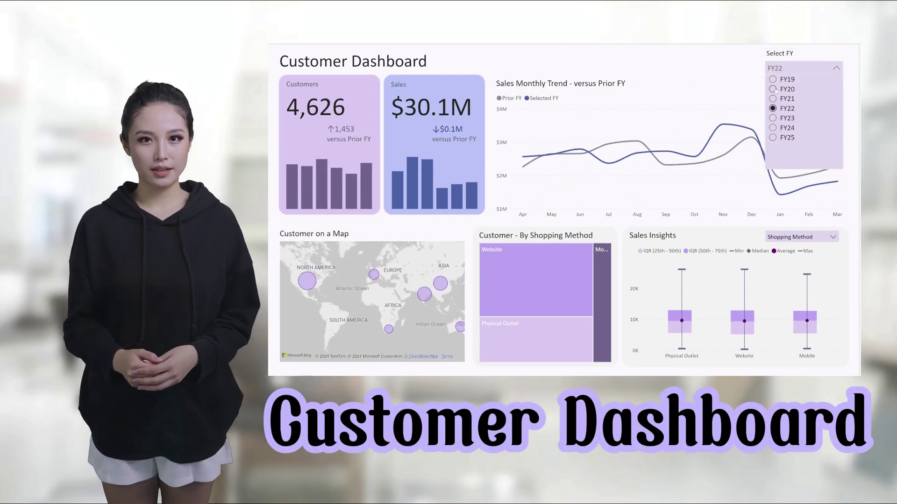
# Set the FY slicer to FY21 and switch the Sales Insights breakdown from Income Group to Age Group.
pyautogui.click(775, 117)
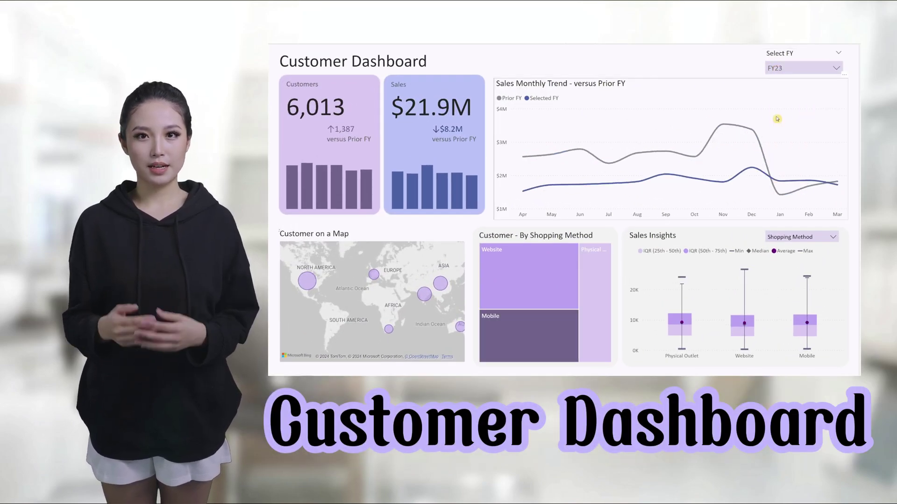
pyautogui.click(787, 237)
pyautogui.click(790, 150)
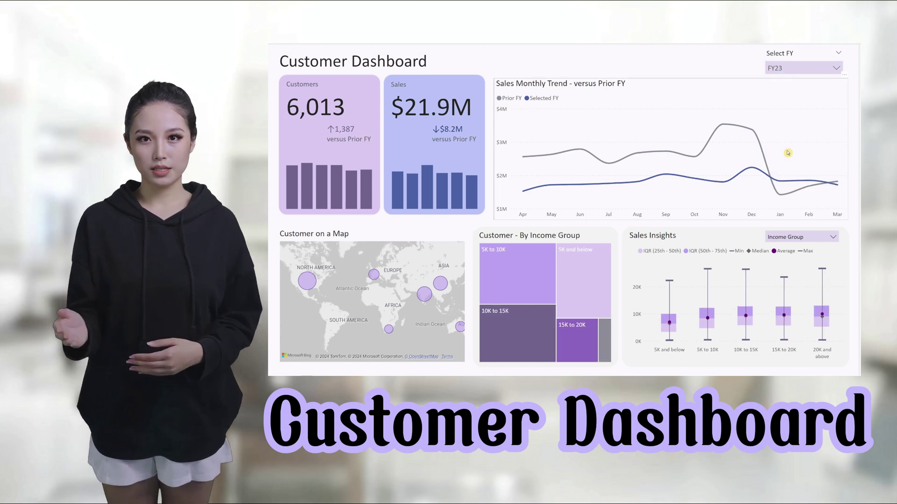
pyautogui.click(787, 237)
pyautogui.click(793, 142)
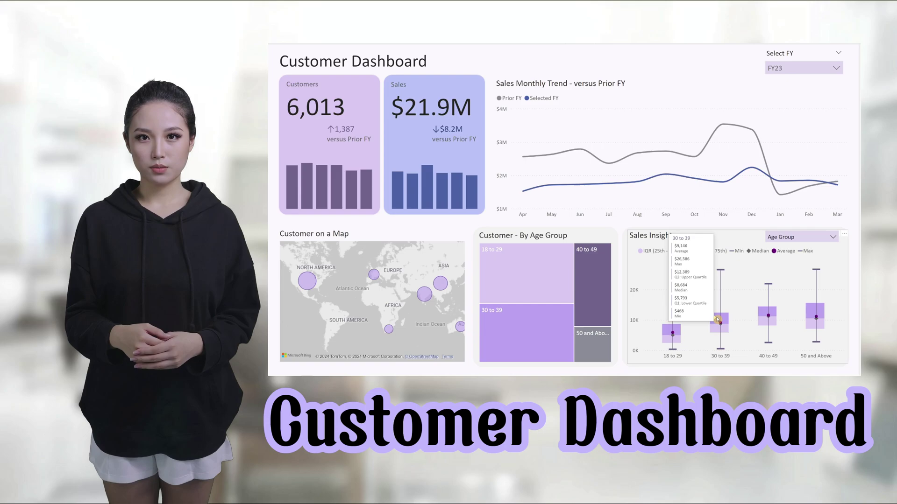
pyautogui.moveTo(718, 320)
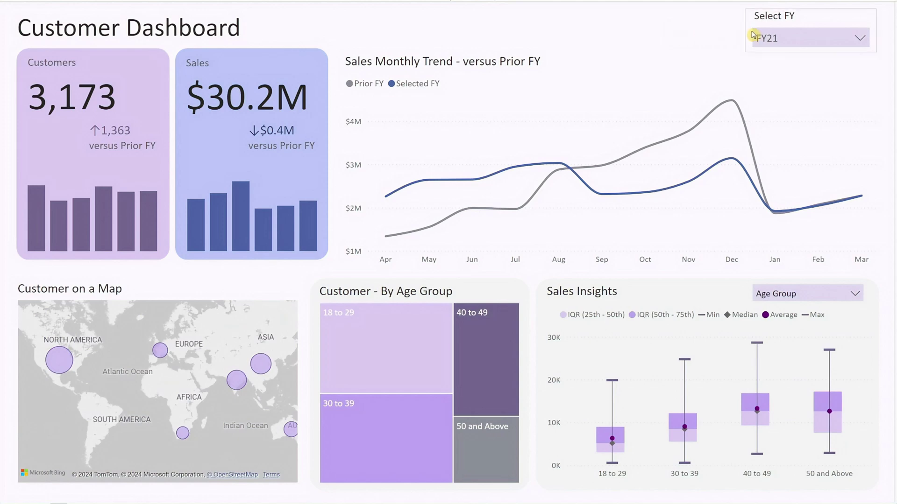
# Choose FY22 in the Select FY slicer, showing 4,626 customers and $30.1M sales.
pyautogui.click(794, 40)
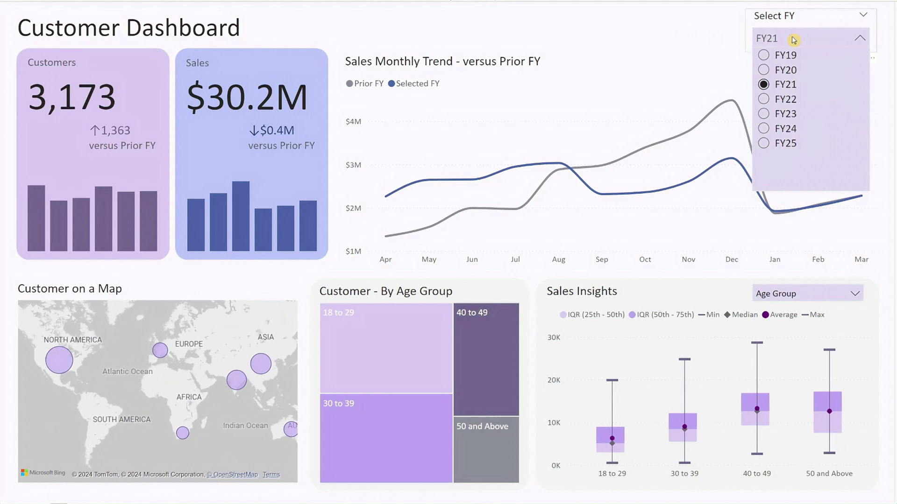
pyautogui.click(764, 100)
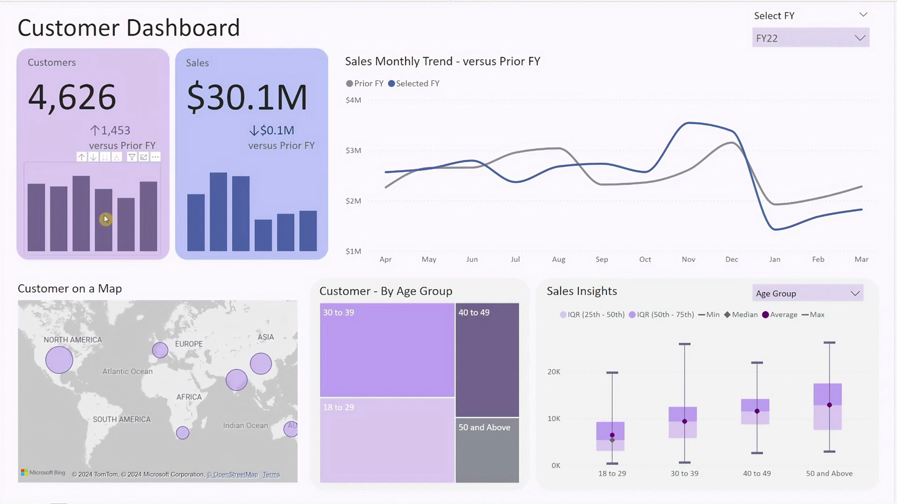
pyautogui.moveTo(126, 220)
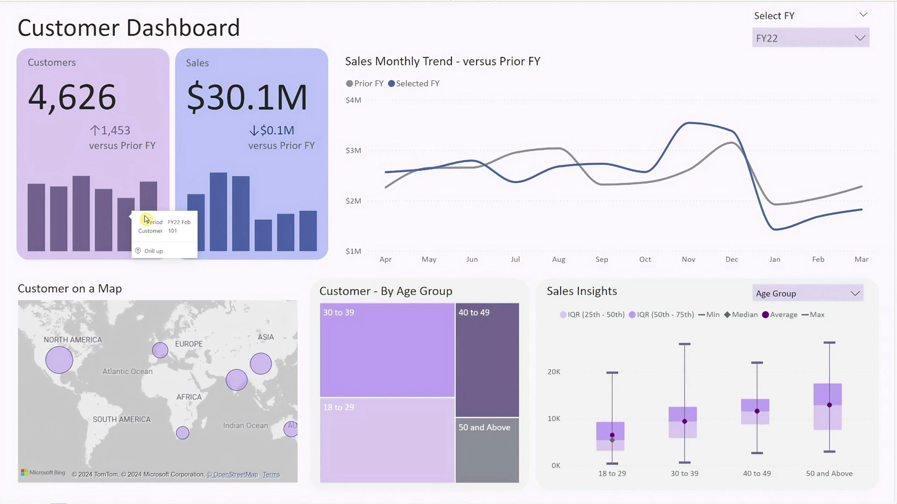
pyautogui.moveTo(154, 207)
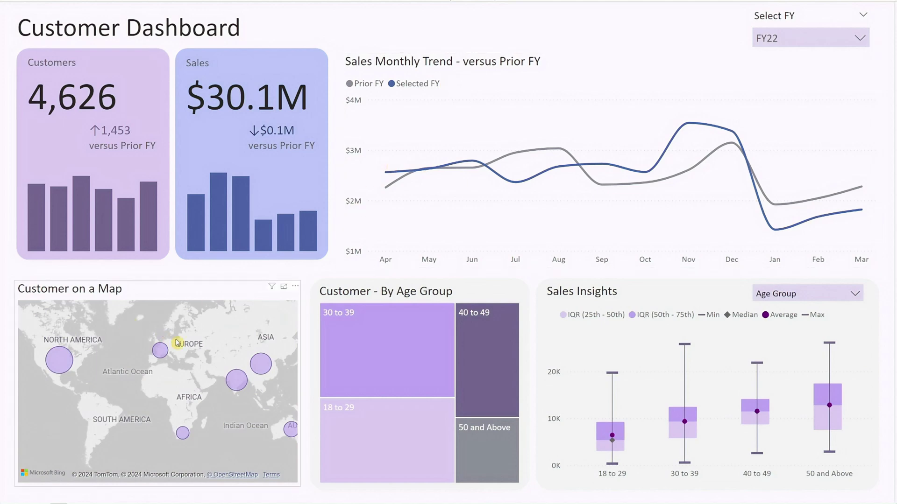
pyautogui.moveTo(239, 383)
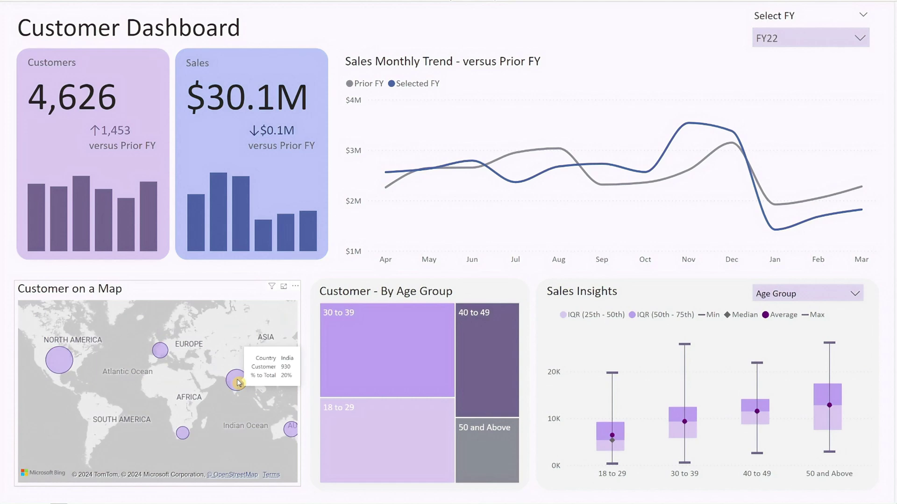
pyautogui.click(237, 382)
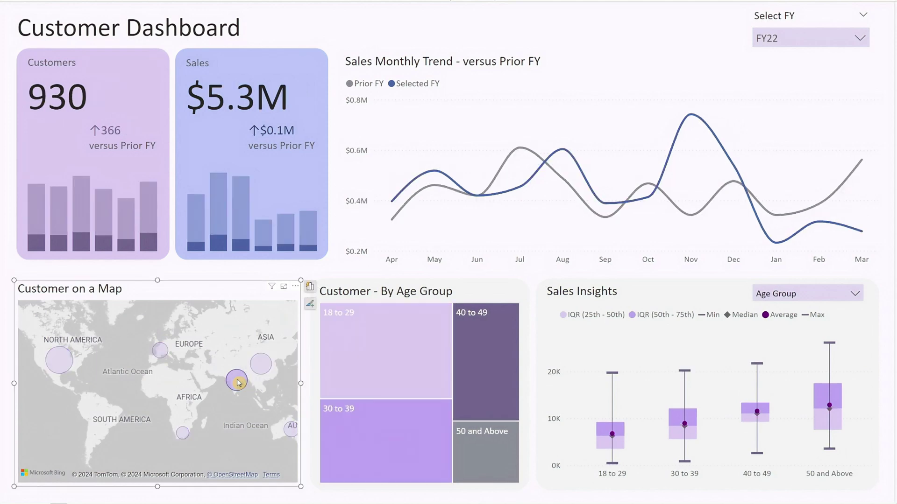
pyautogui.moveTo(243, 385)
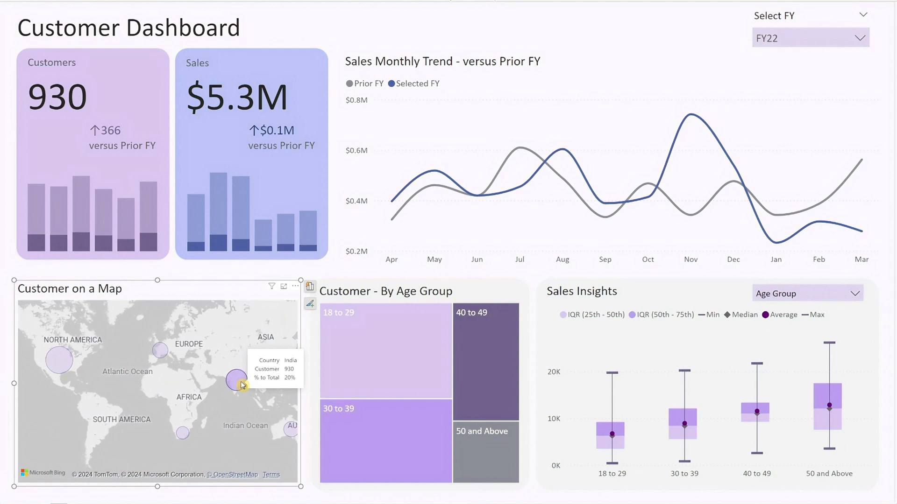
pyautogui.click(242, 386)
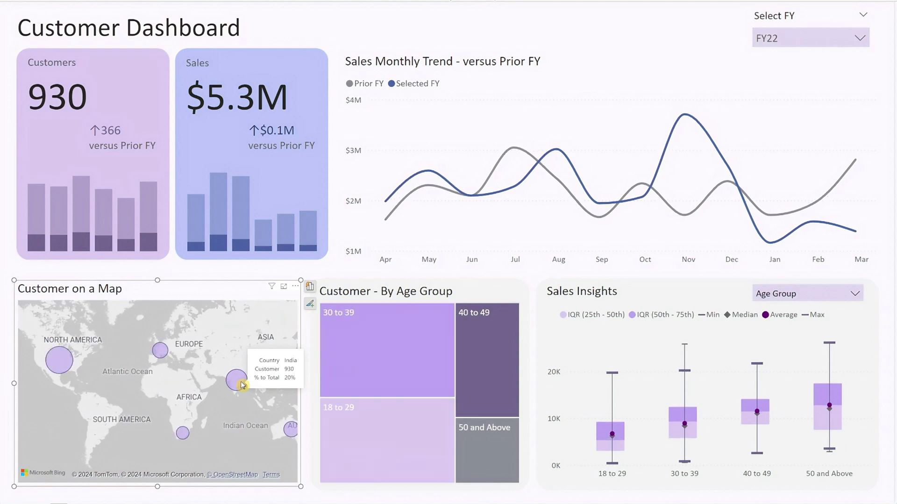
pyautogui.click(313, 356)
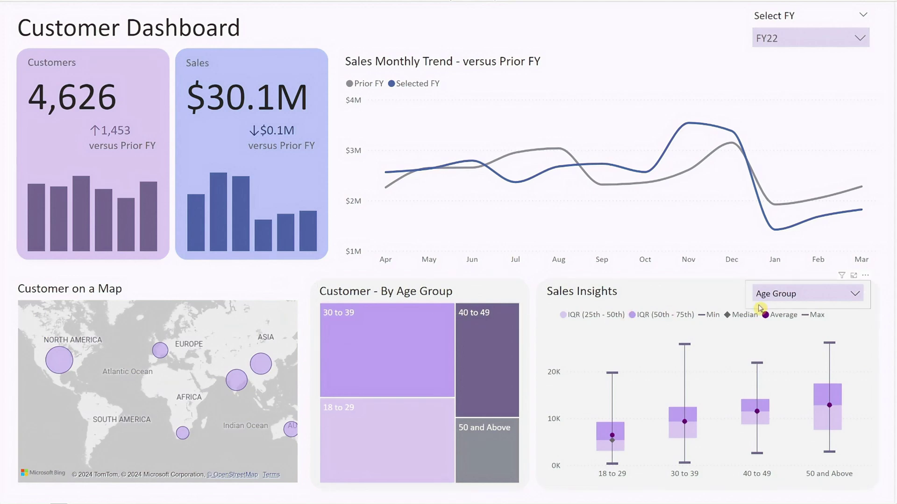
pyautogui.click(784, 302)
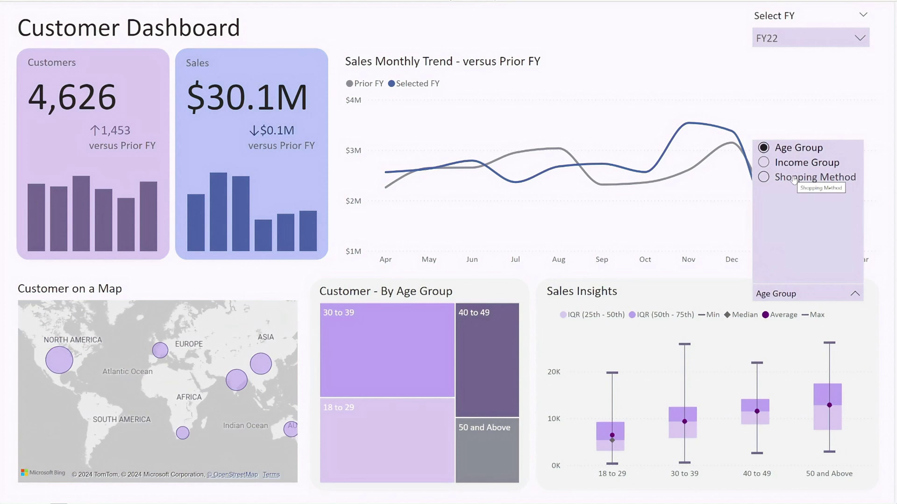
pyautogui.click(802, 293)
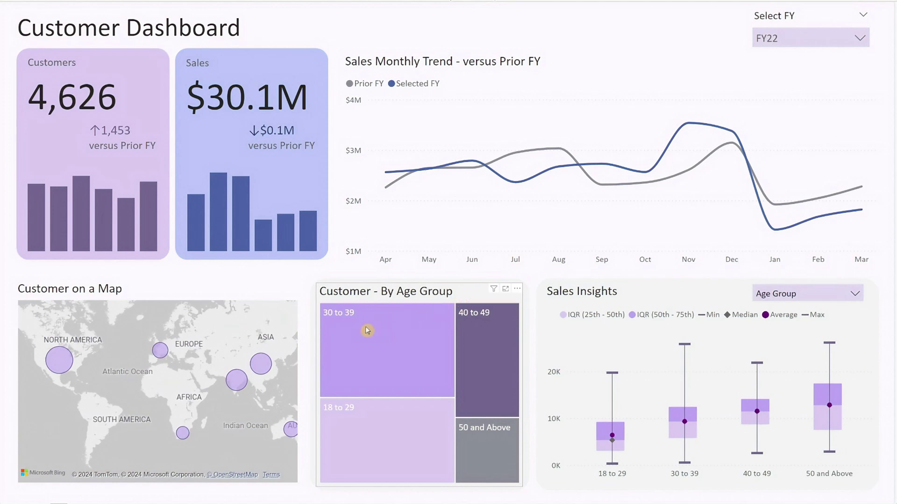
pyautogui.moveTo(368, 330)
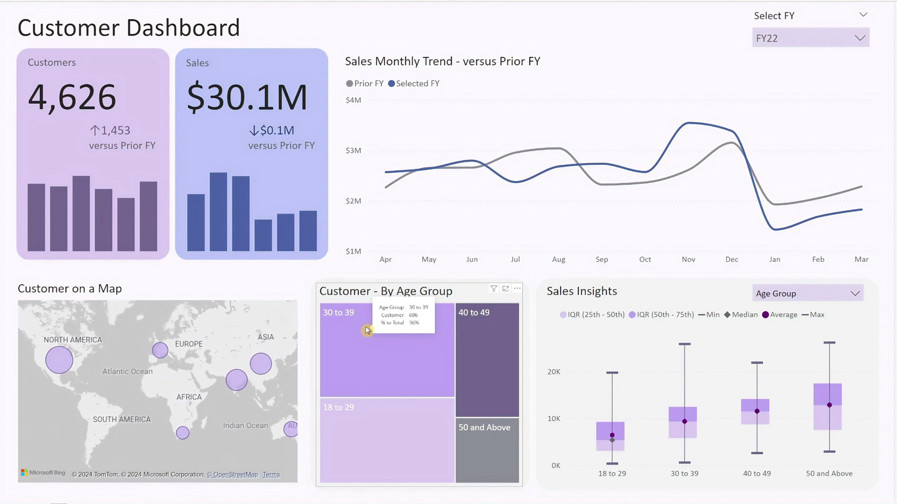
pyautogui.moveTo(486, 332)
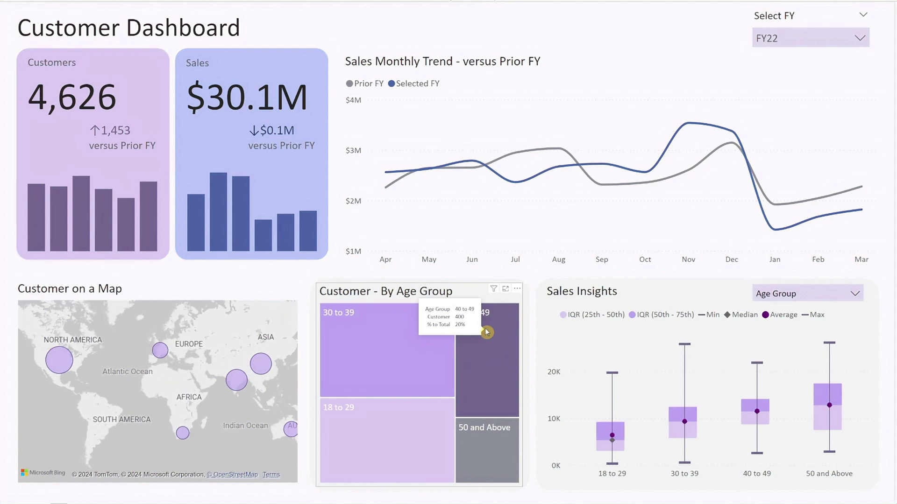
pyautogui.click(778, 295)
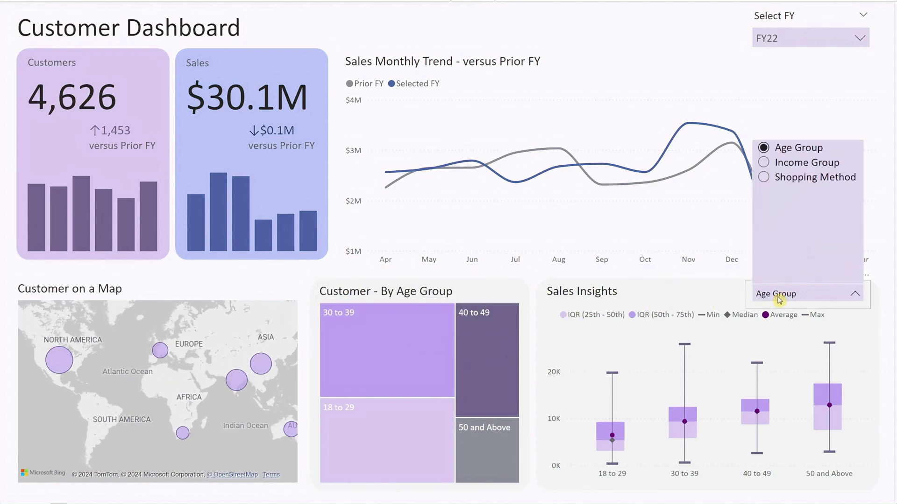
pyautogui.click(791, 162)
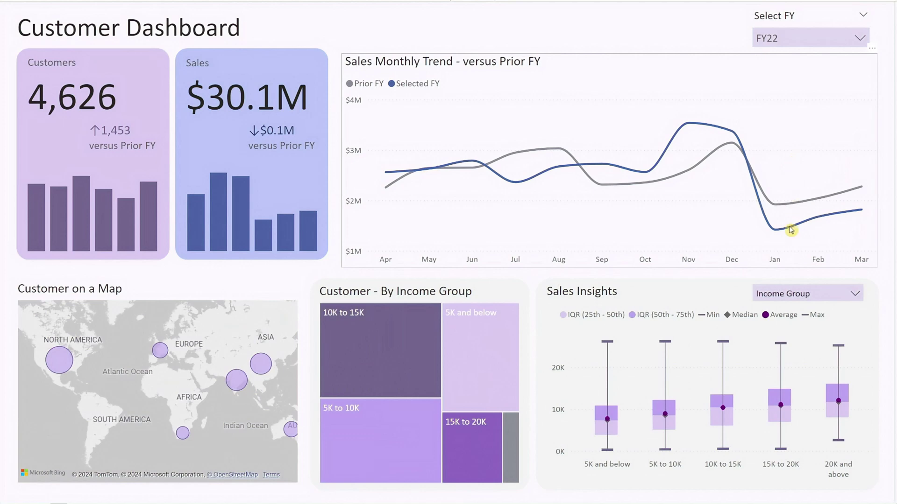
pyautogui.click(792, 293)
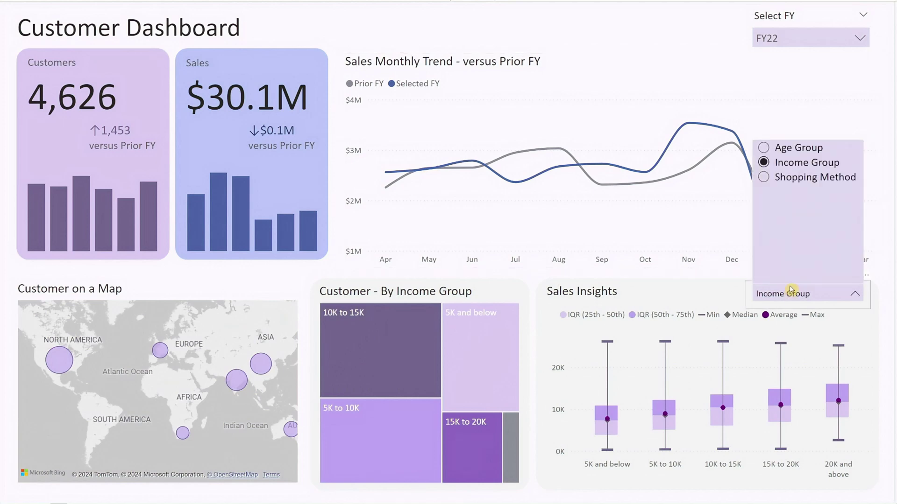
pyautogui.click(807, 180)
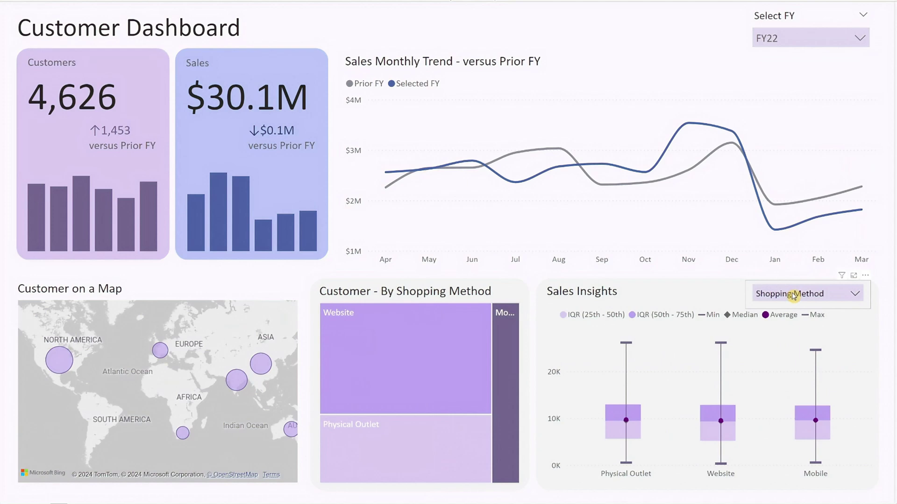
pyautogui.click(792, 294)
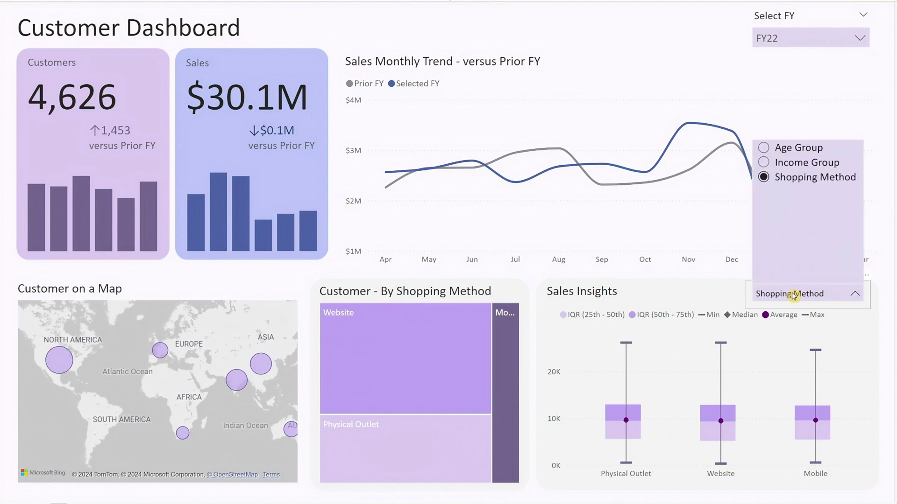
pyautogui.click(815, 151)
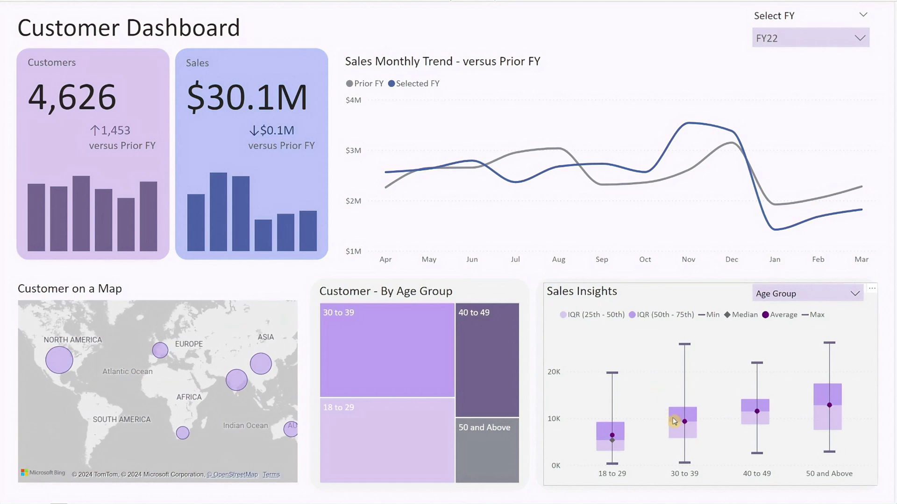
pyautogui.moveTo(681, 425)
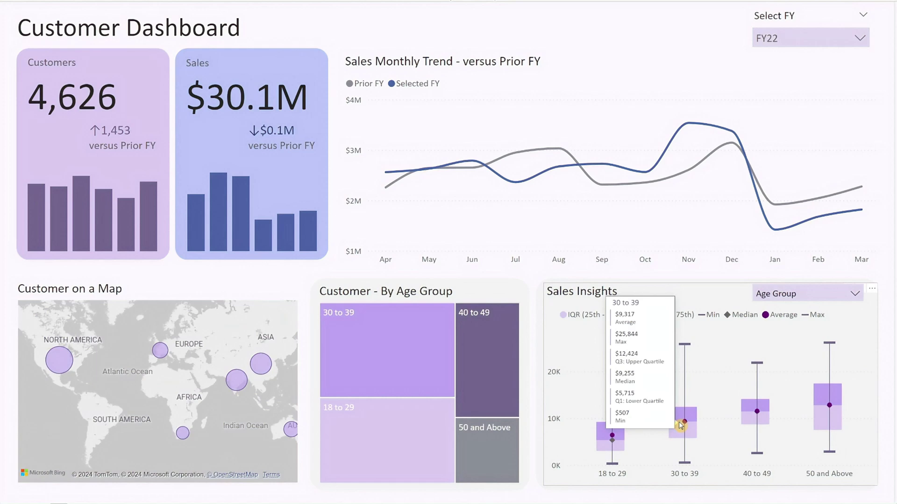
pyautogui.moveTo(622, 440)
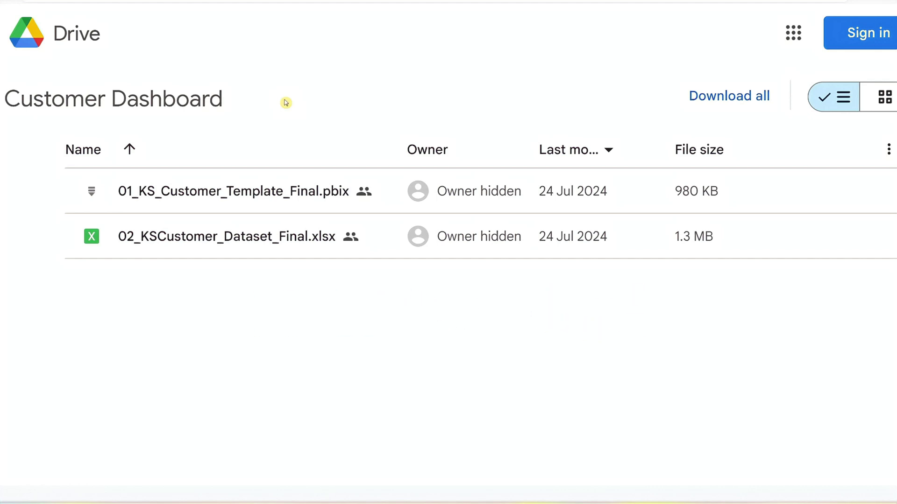
# Download 01_KS_Customer_Template_Final and 02_KSCustomer_Dataset_Final as one zip and extract it.
pyautogui.moveTo(265, 204)
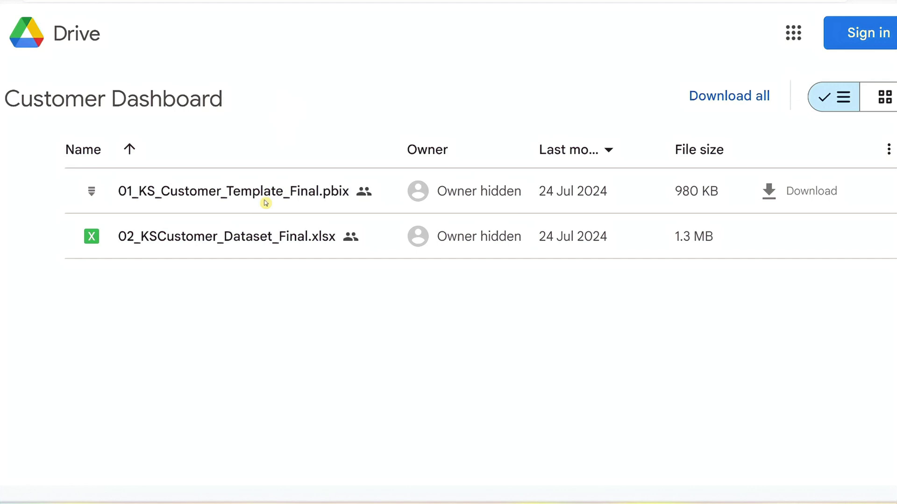
pyautogui.moveTo(264, 233)
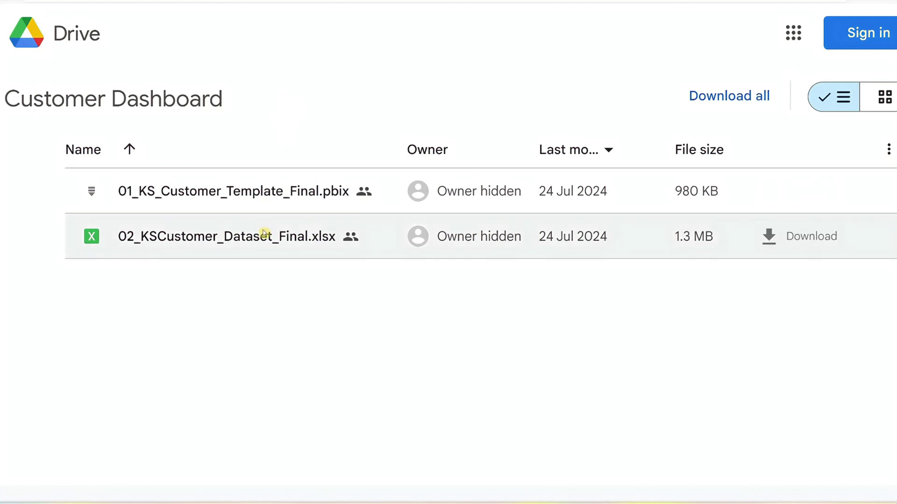
pyautogui.click(713, 100)
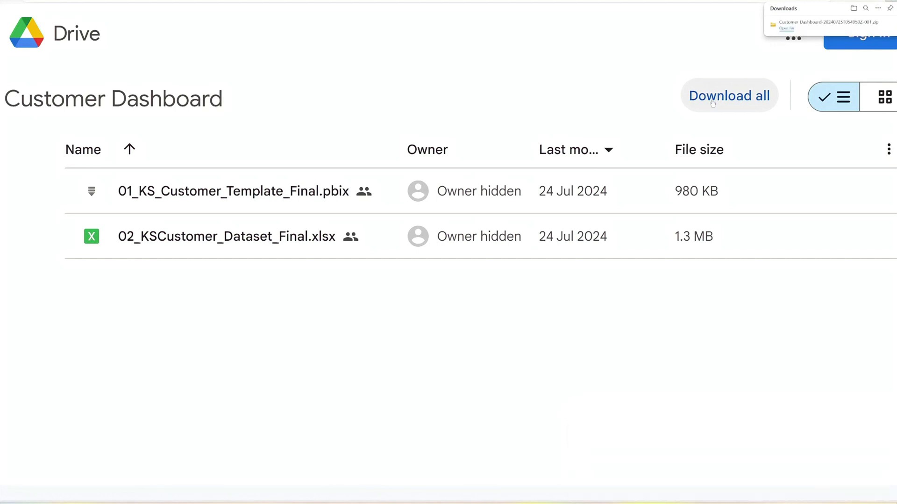
pyautogui.click(787, 29)
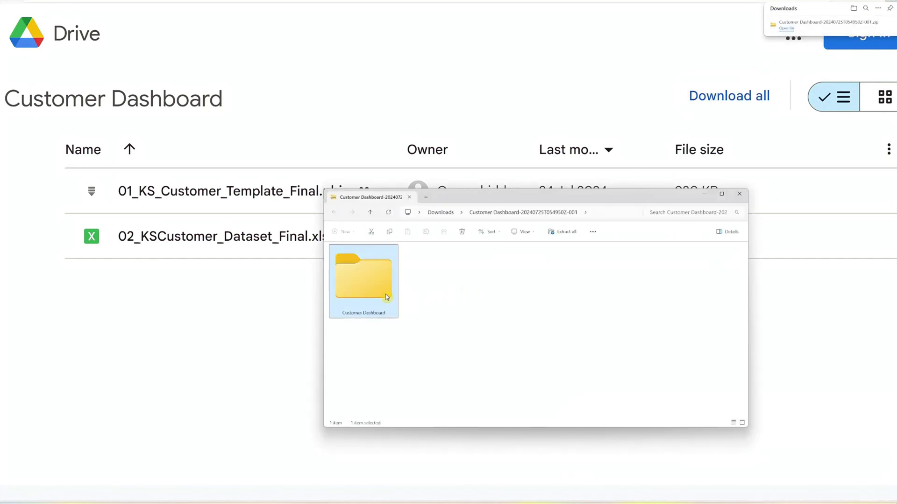
pyautogui.click(565, 233)
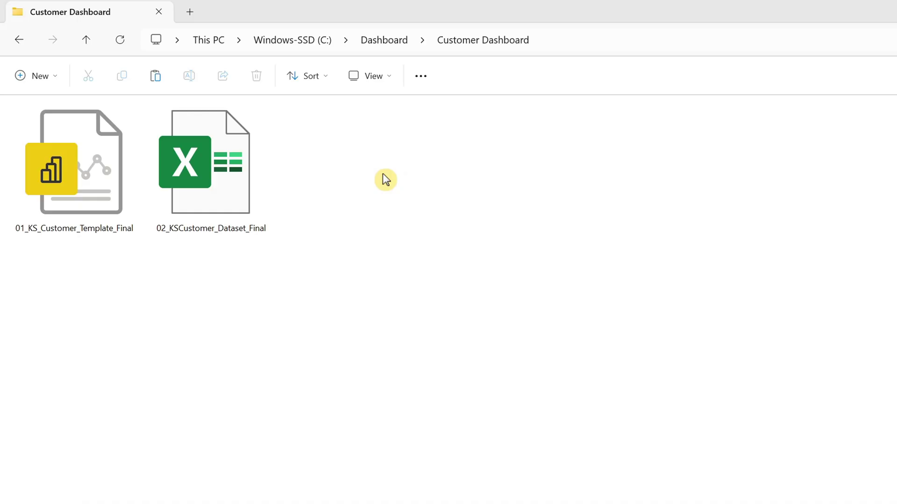
# Open 02_KSCustomer_Dataset_Final, keep the D5 start month at April, and verify D10 gives end month 3.
pyautogui.doubleClick(225, 181)
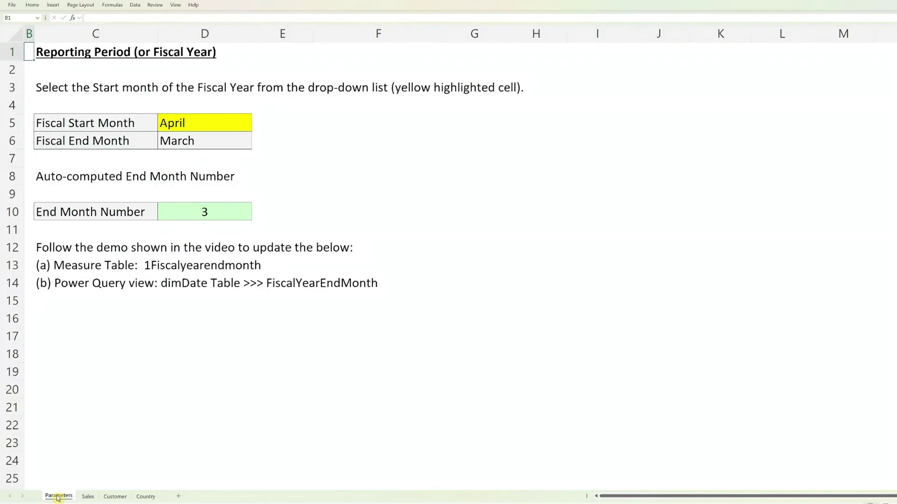
pyautogui.click(246, 128)
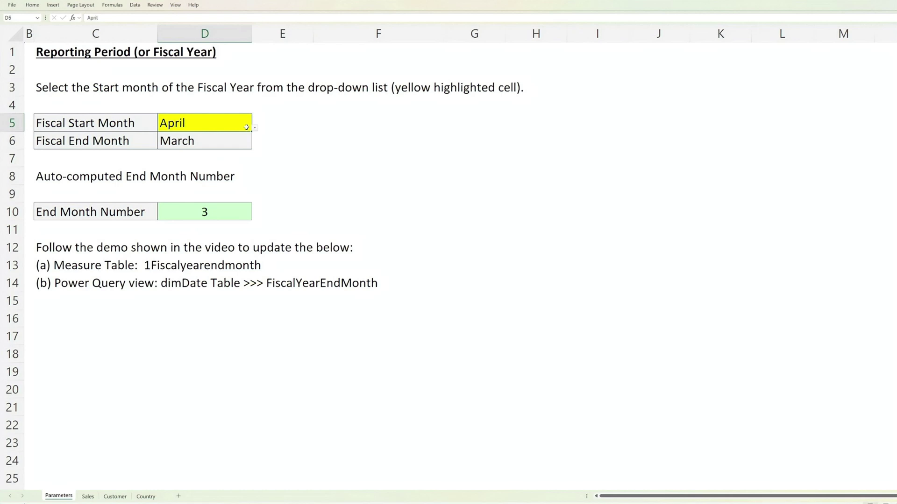
pyautogui.click(255, 129)
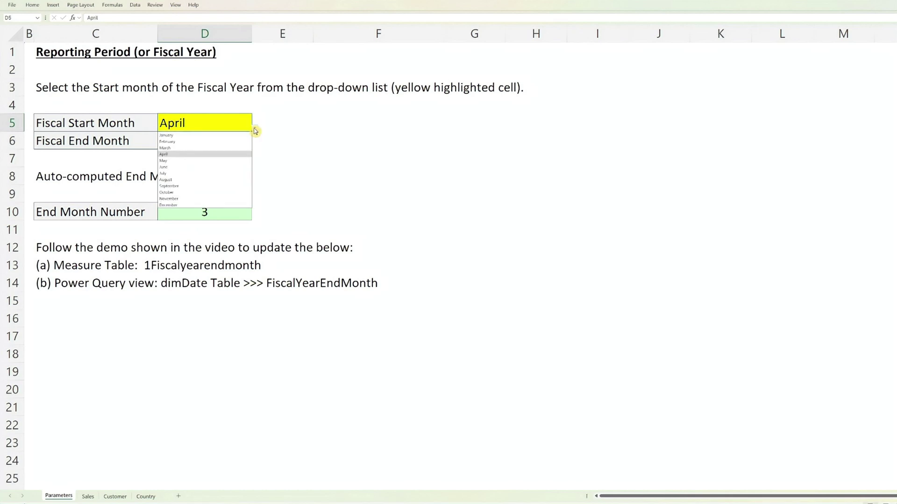
pyautogui.click(243, 136)
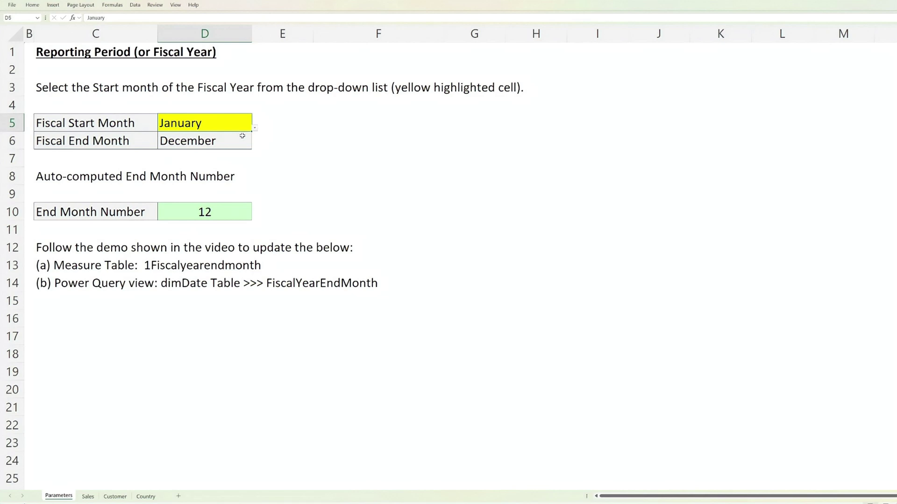
pyautogui.click(255, 128)
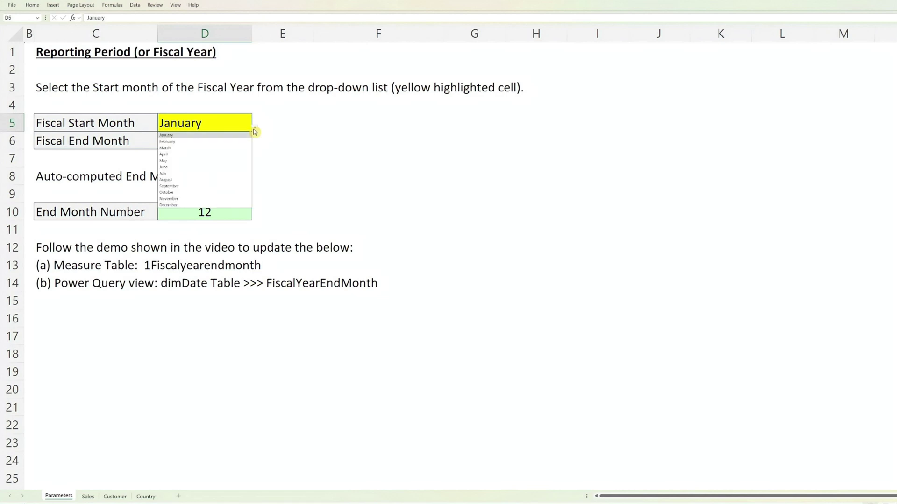
pyautogui.click(226, 154)
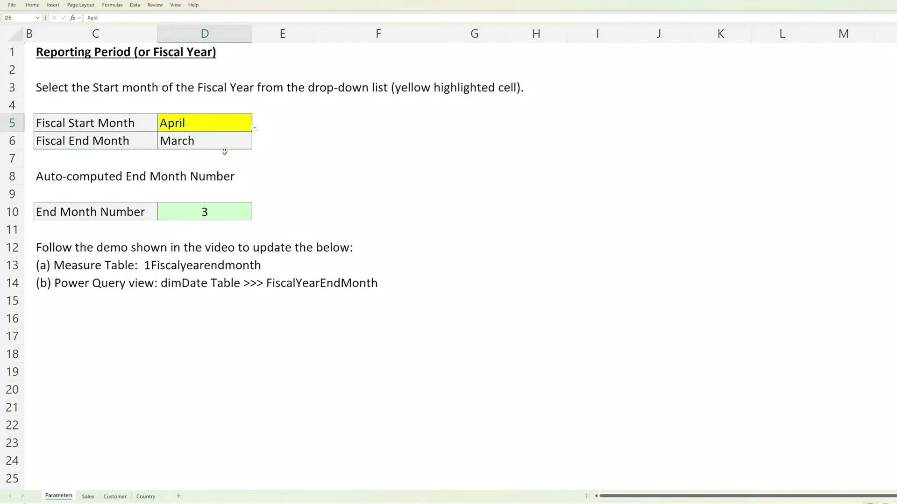
pyautogui.click(219, 212)
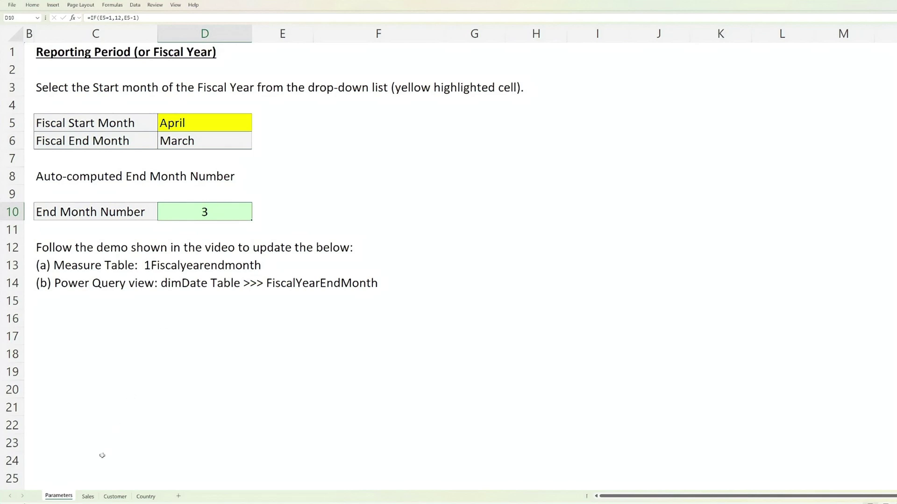
pyautogui.click(87, 497)
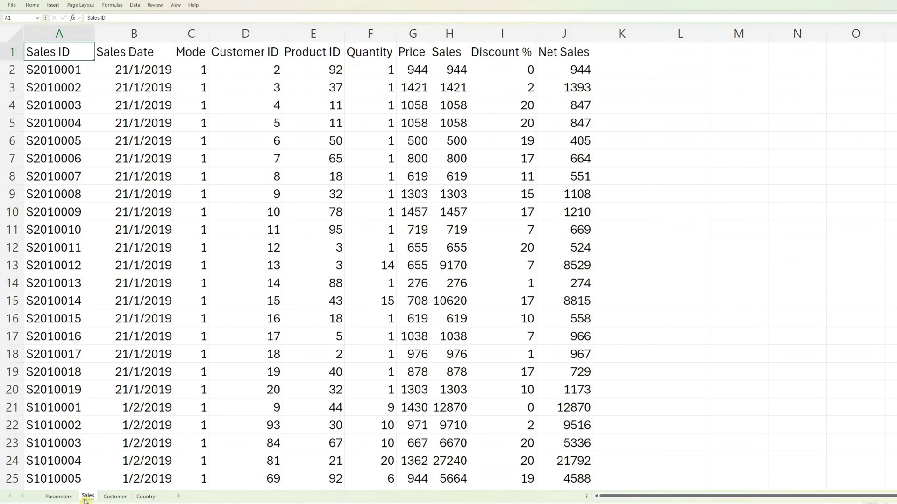
# Review the Sales sheet headers: Sales Date, Mode, Customer ID, Product ID, Price and Sales.
pyautogui.press('Right')
pyautogui.press('Right')
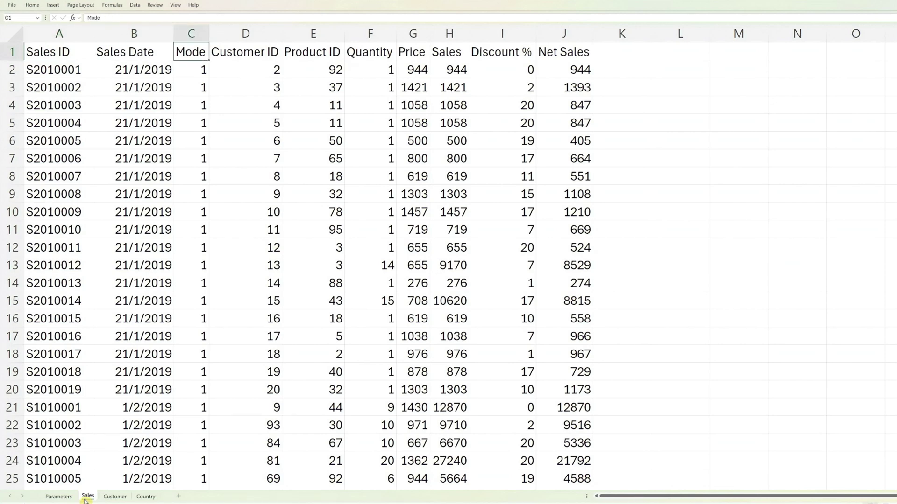
pyautogui.press('Right')
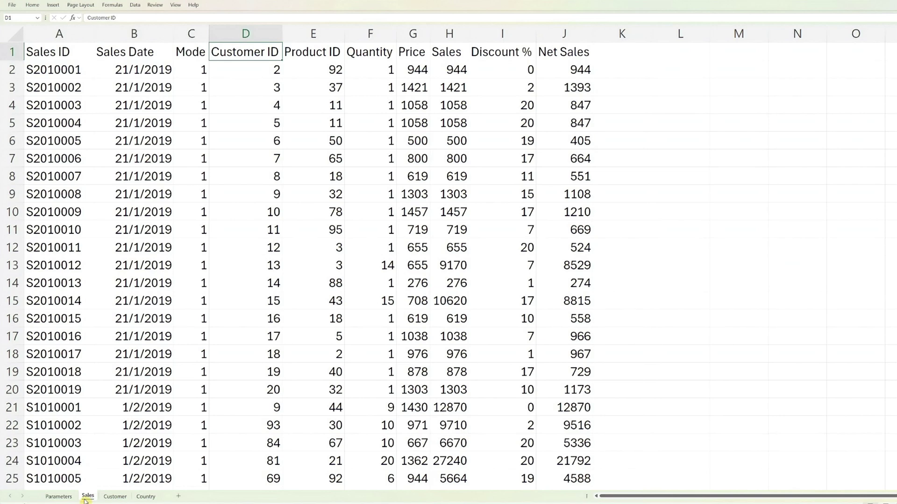
pyautogui.press('Right')
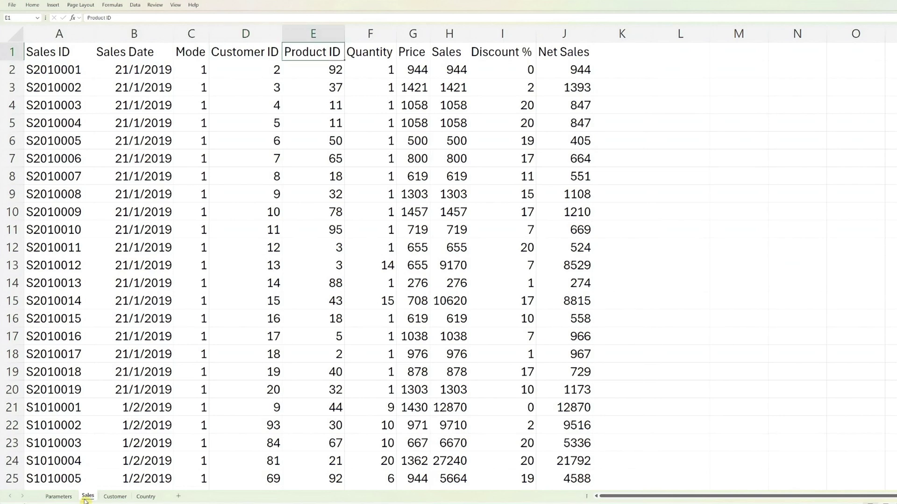
pyautogui.press('Right')
pyautogui.press('Right')
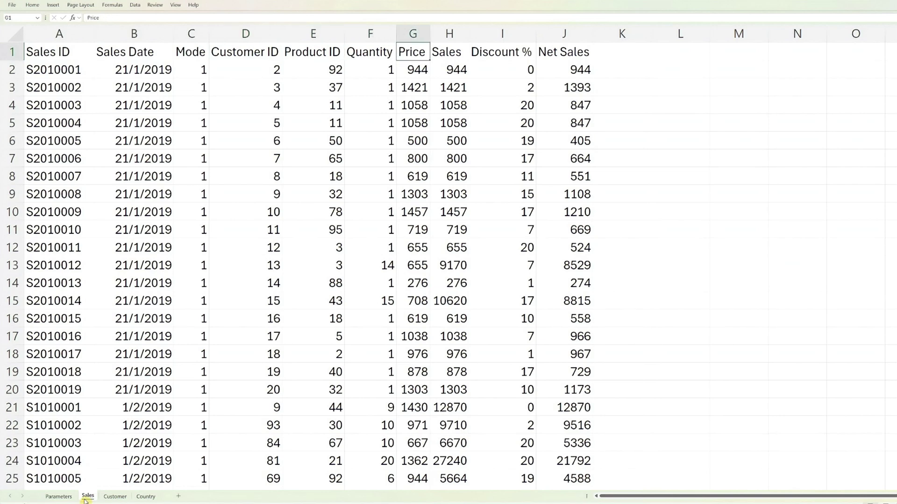
pyautogui.press('Right')
pyautogui.press('Right')
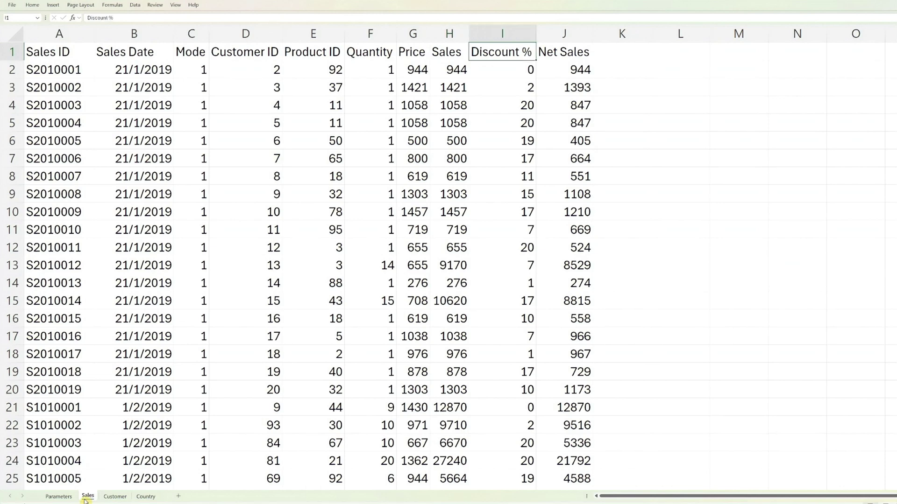
pyautogui.press('Right')
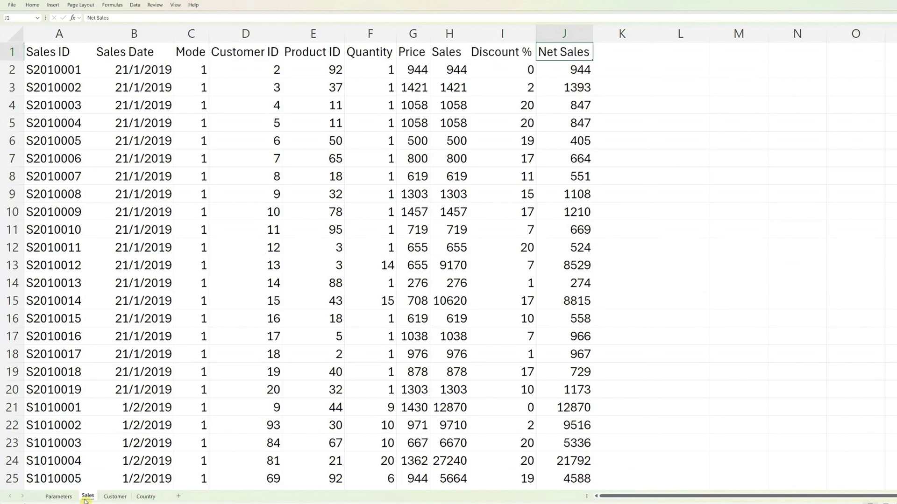
# Switch to the Customer sheet and review its Name, Birthday and Income ID headers.
pyautogui.click(114, 497)
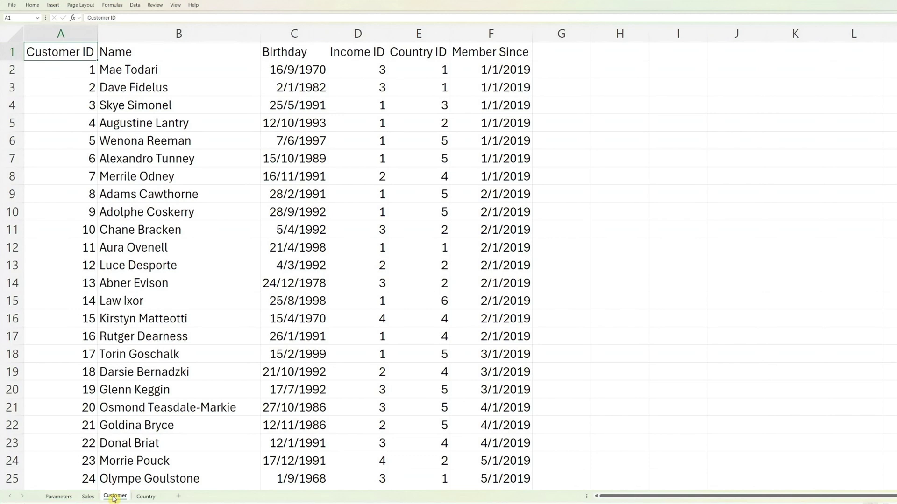
pyautogui.press('Right')
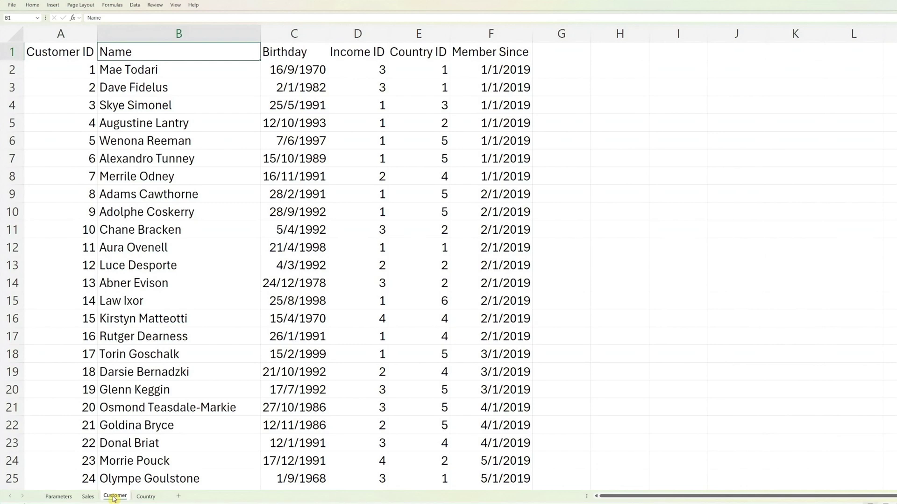
pyautogui.press('Right')
pyautogui.press('Right')
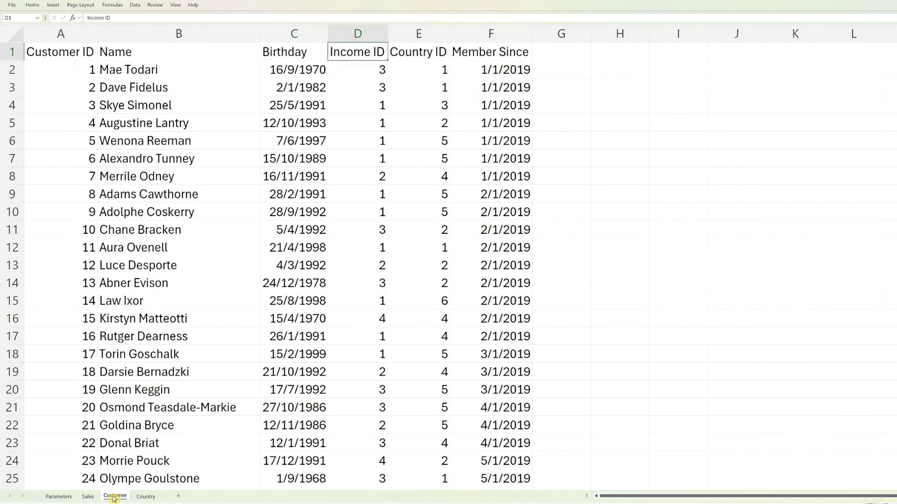
pyautogui.press('Right')
pyautogui.press('Right')
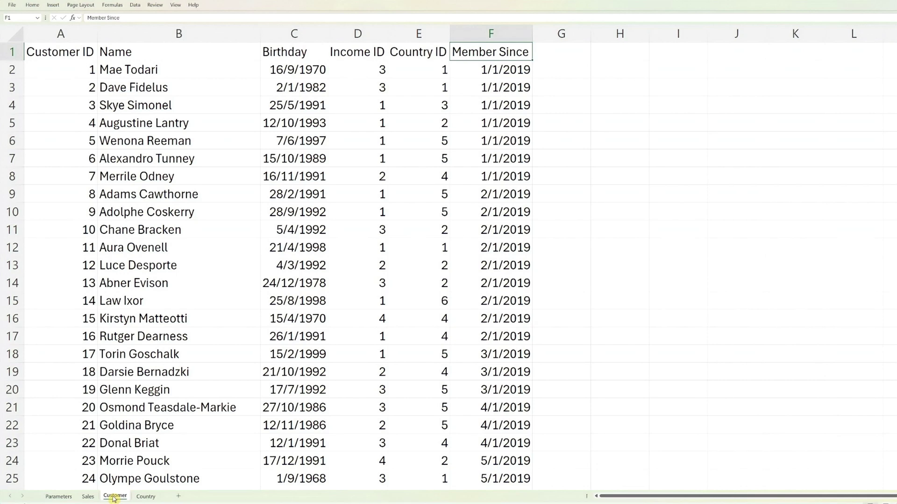
pyautogui.click(143, 497)
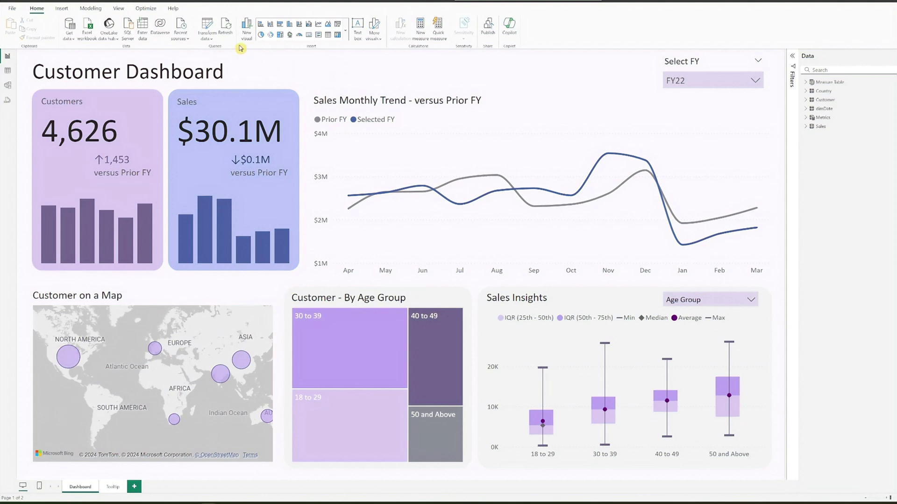
# In Power Query's data source settings, change the Excel source to 02_KSCustomer_Dataset_Final_New.xlsx.
pyautogui.click(208, 33)
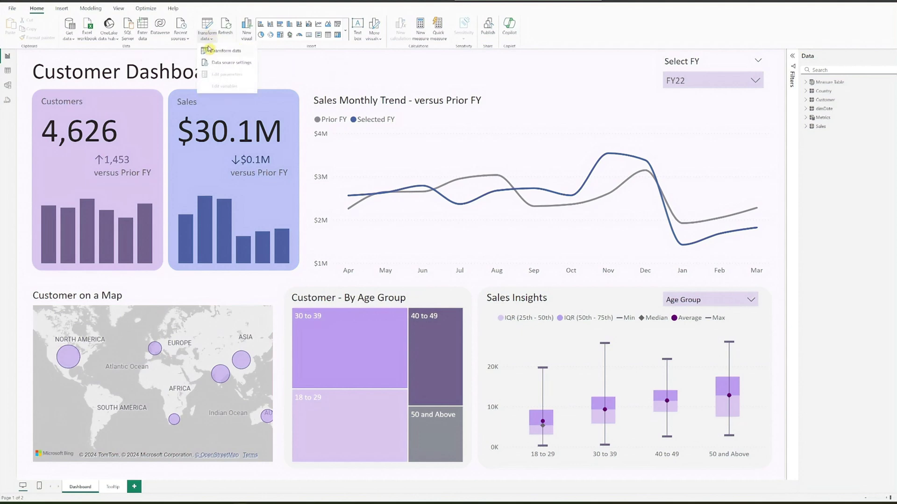
pyautogui.click(212, 51)
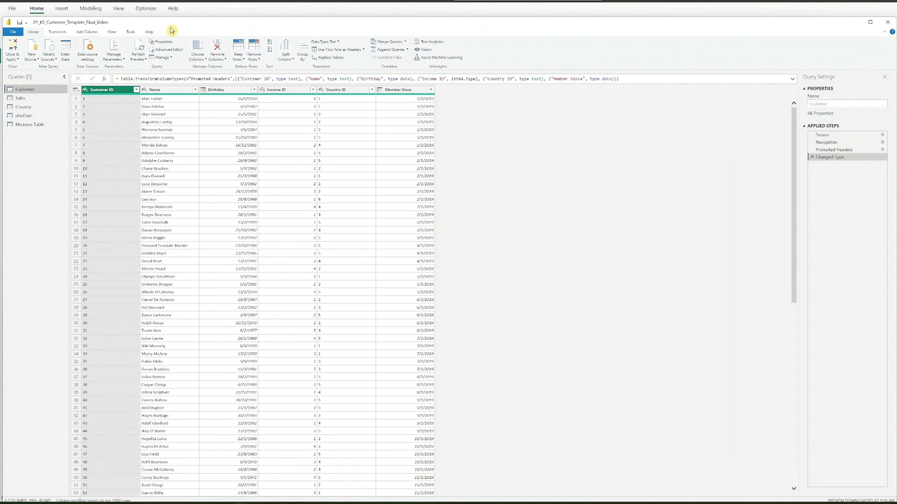
pyautogui.click(89, 48)
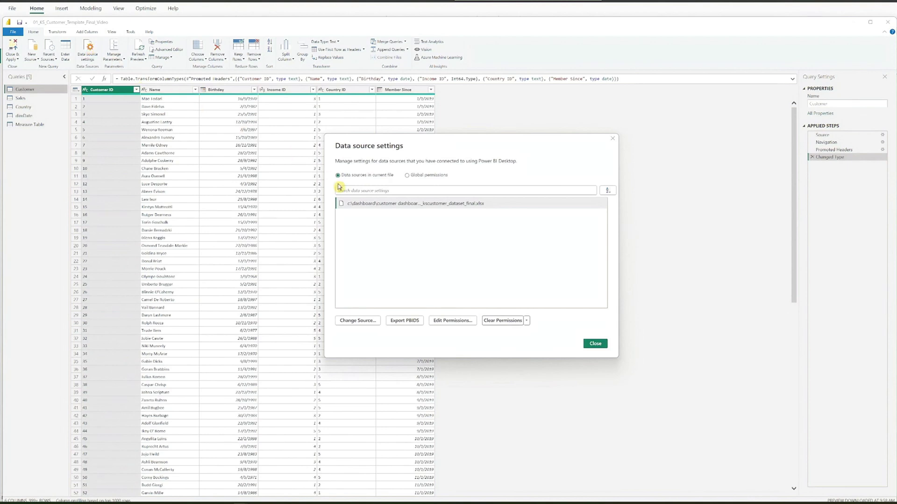
pyautogui.click(365, 321)
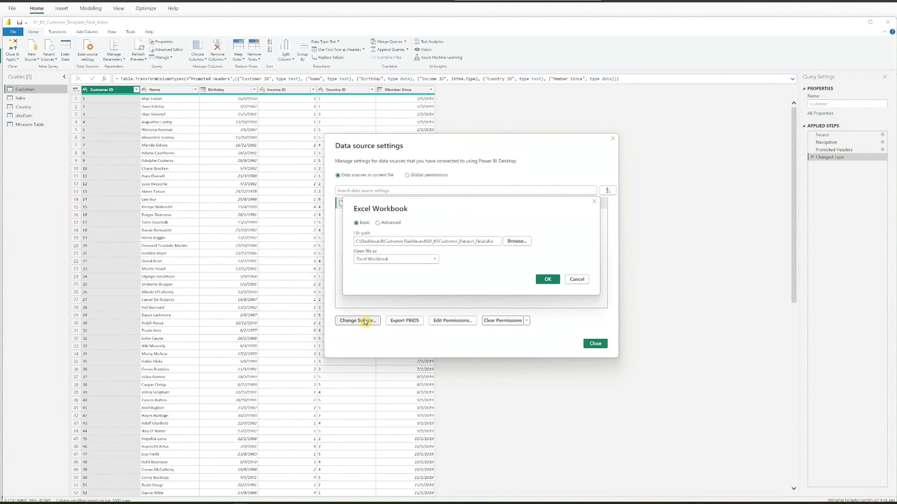
pyautogui.click(517, 242)
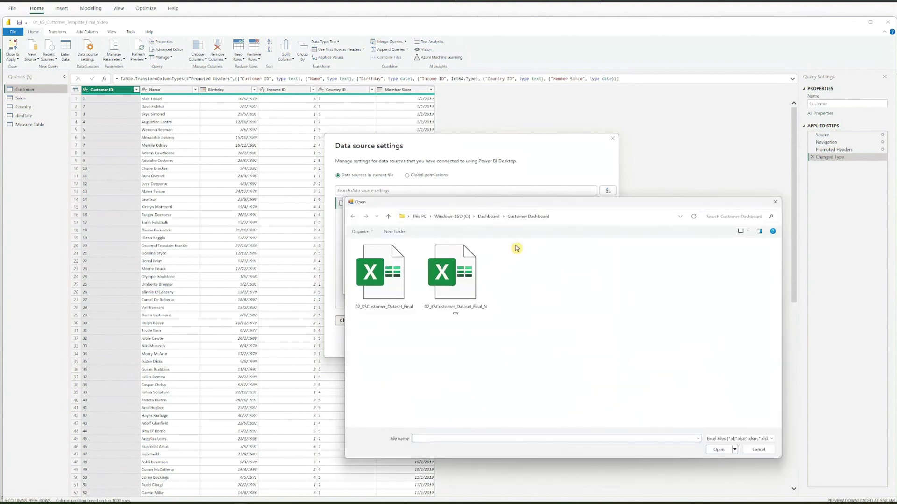
pyautogui.click(477, 281)
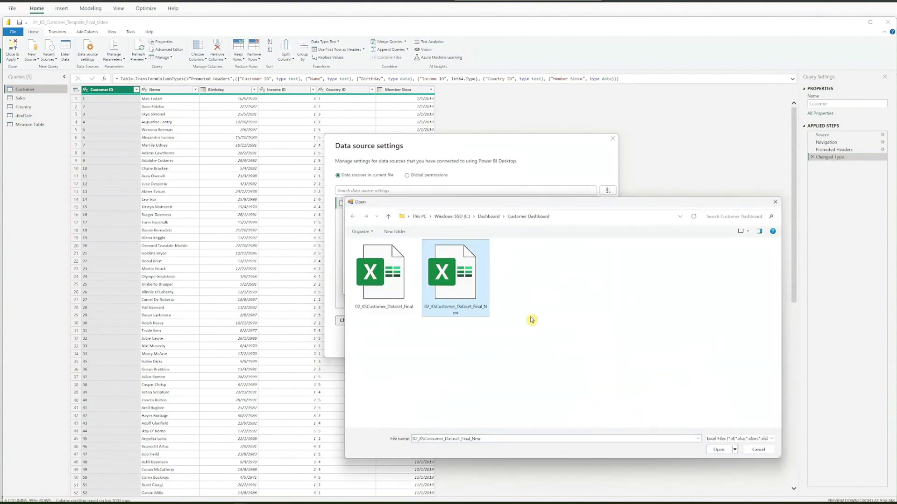
pyautogui.click(722, 450)
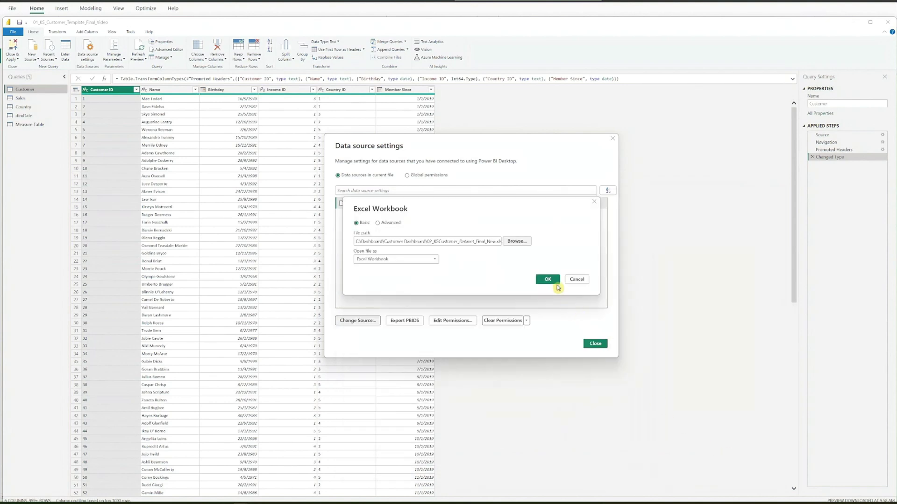
pyautogui.click(557, 282)
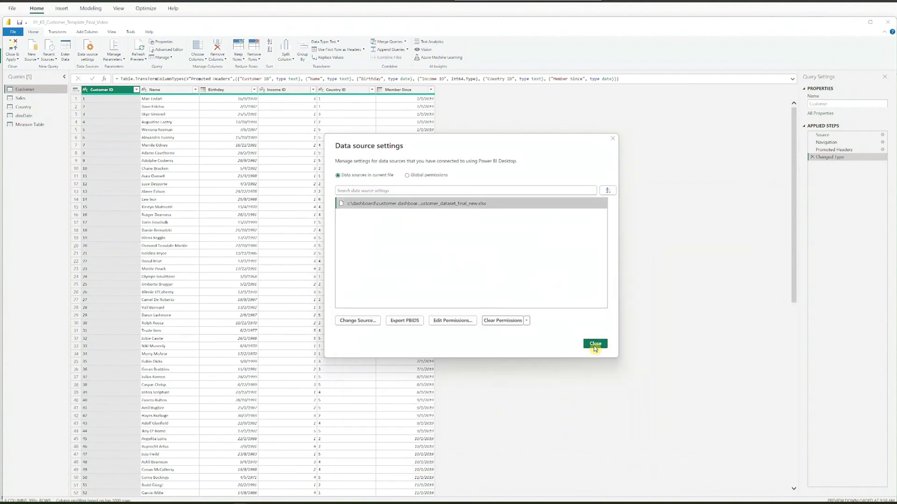
pyautogui.click(595, 344)
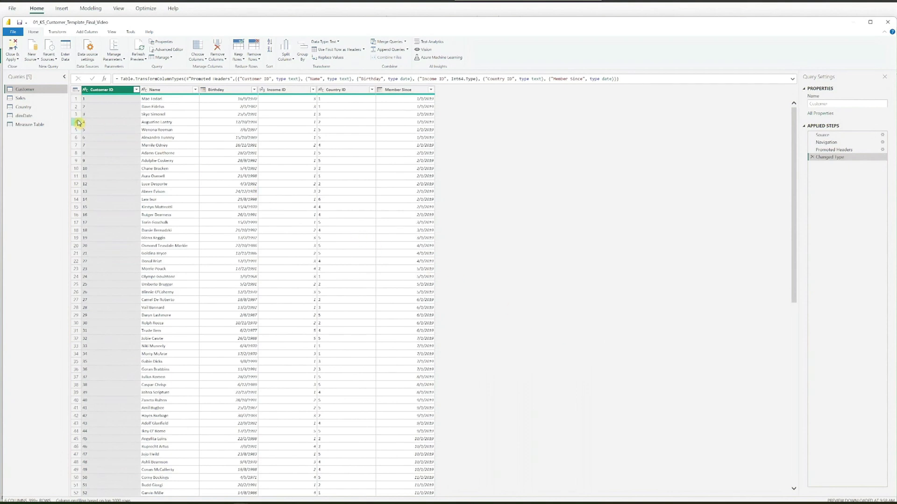
# Change the dimDate query's FiscalYearEndMonth step value to 3.
pyautogui.click(54, 120)
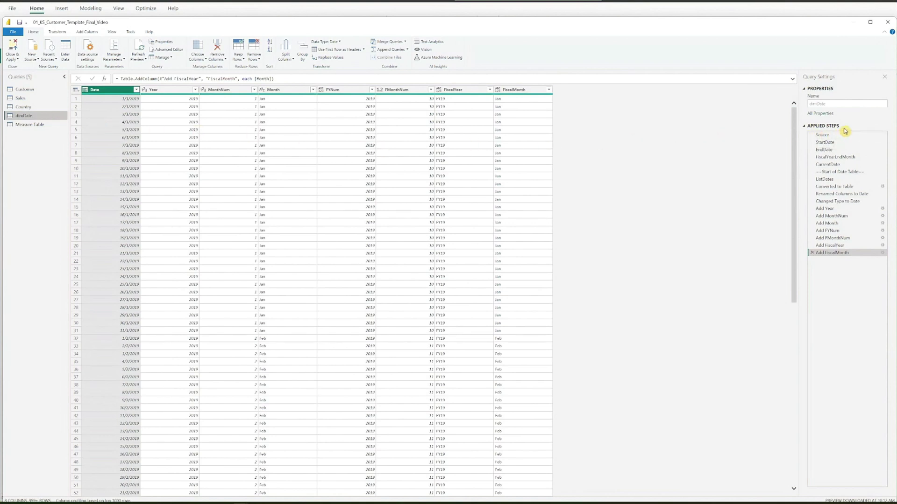
pyautogui.click(848, 157)
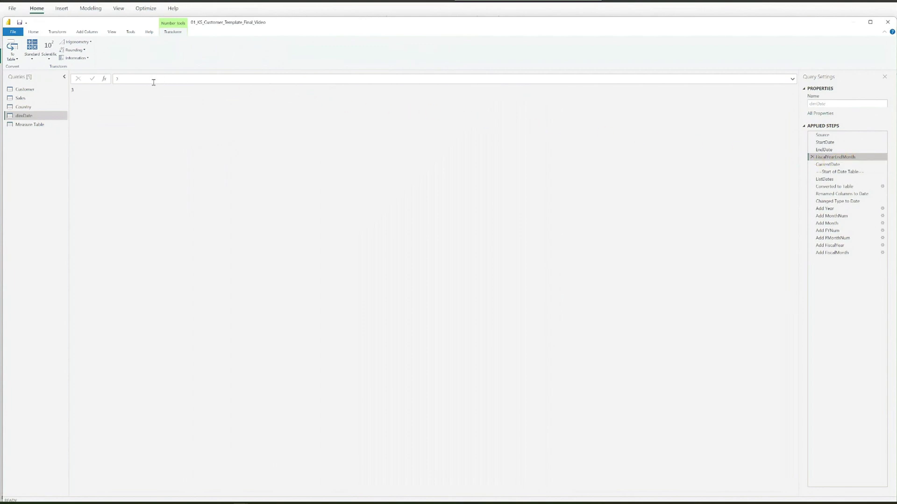
pyautogui.click(124, 79)
pyautogui.write('3')
pyautogui.press('Return')
pyautogui.click(847, 255)
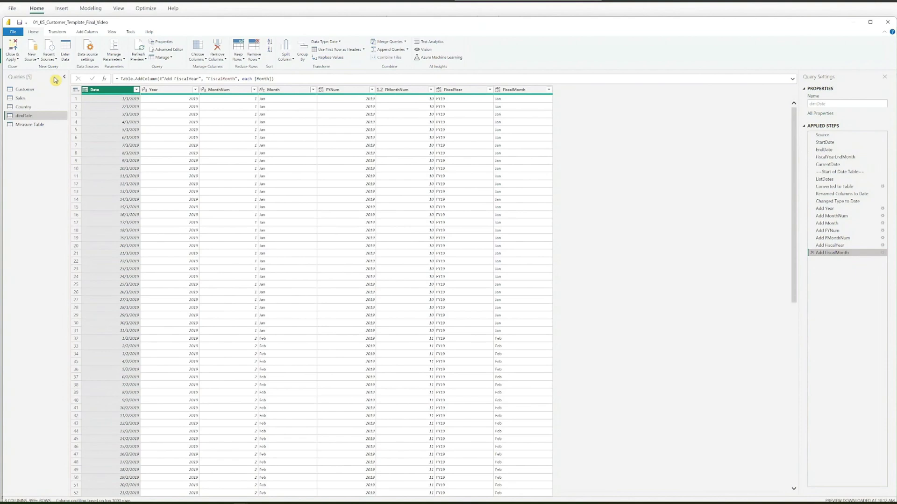
# Close & Apply the Power Query changes to reload data into the Customer Dashboard.
pyautogui.click(14, 49)
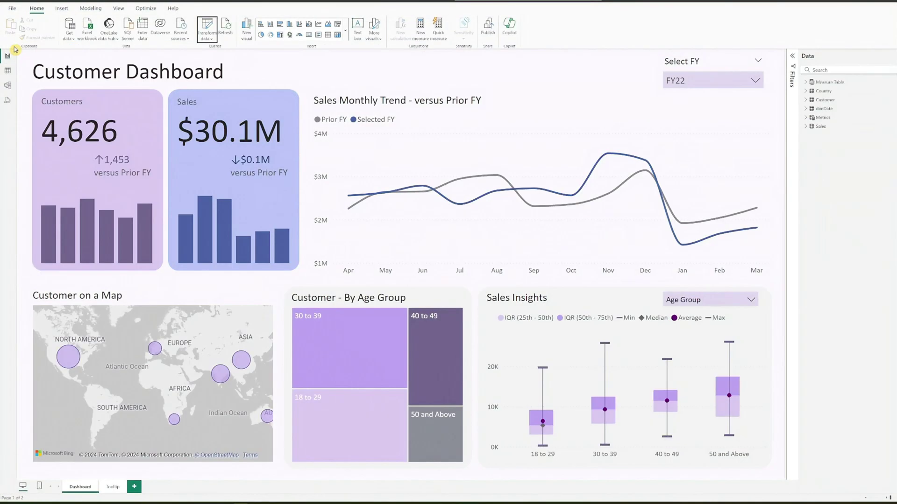